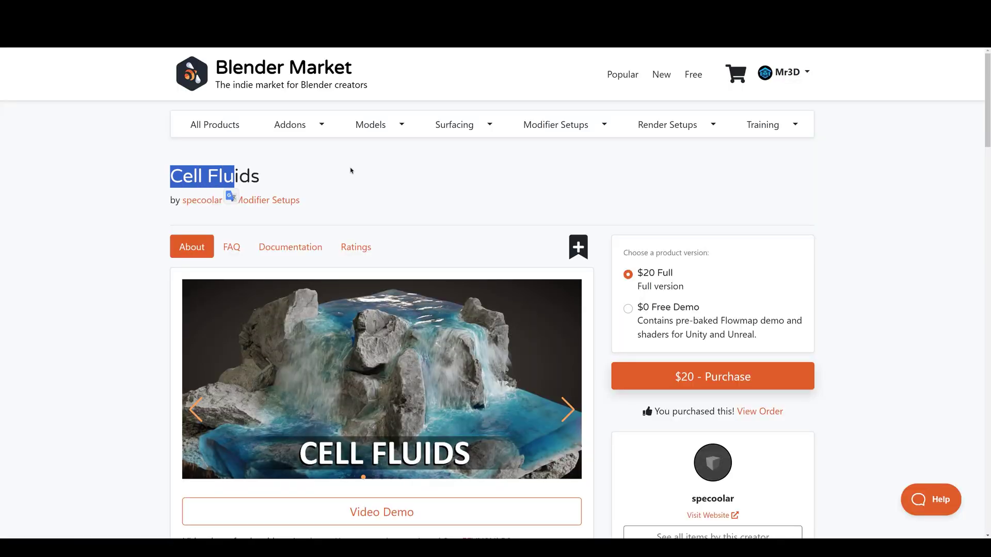
Step: Look through the Cell Fluids product page, including its features, limitations, update 1.6 notes and the Eevee and Cycles comparison
scroll(495, 289, down, 9)
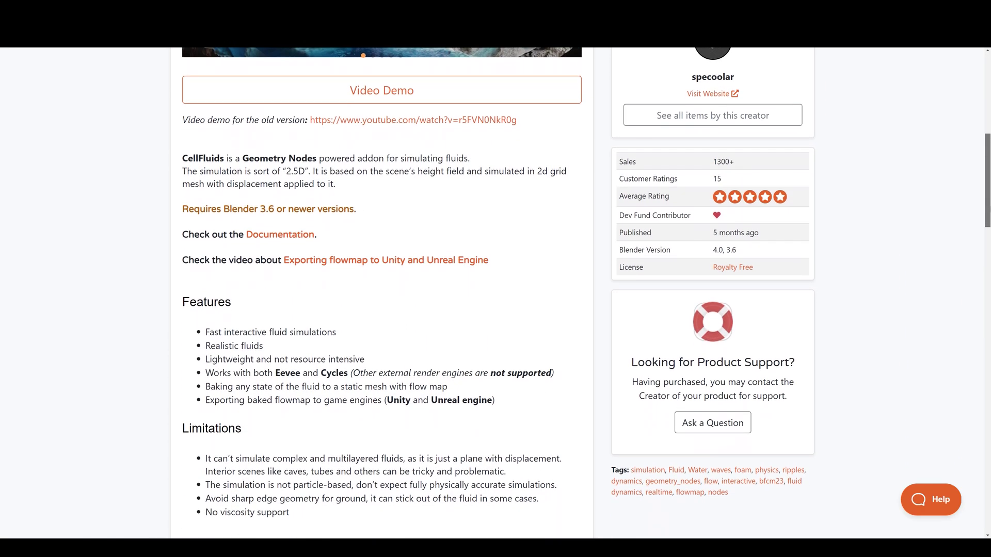
scroll(495, 289, down, 7)
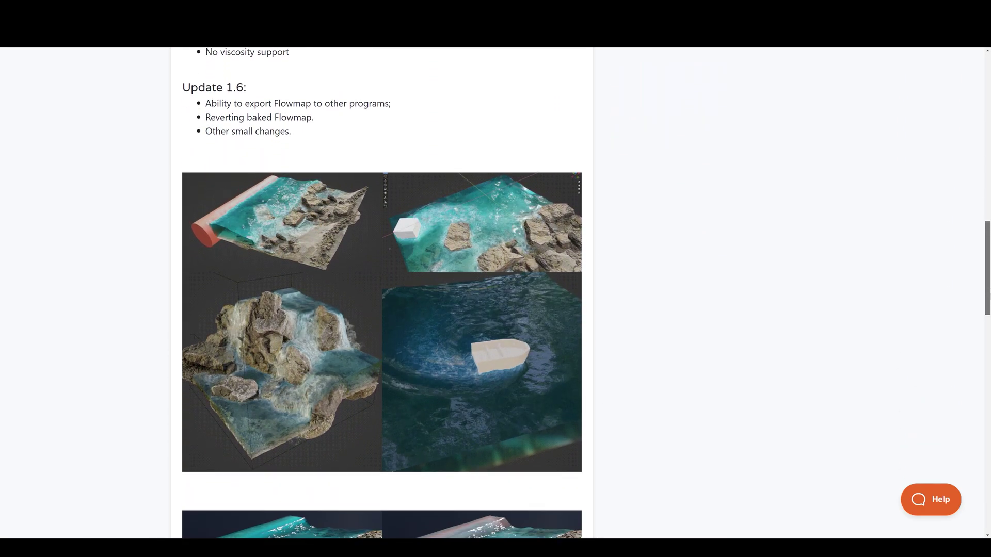
scroll(496, 289, down, 8)
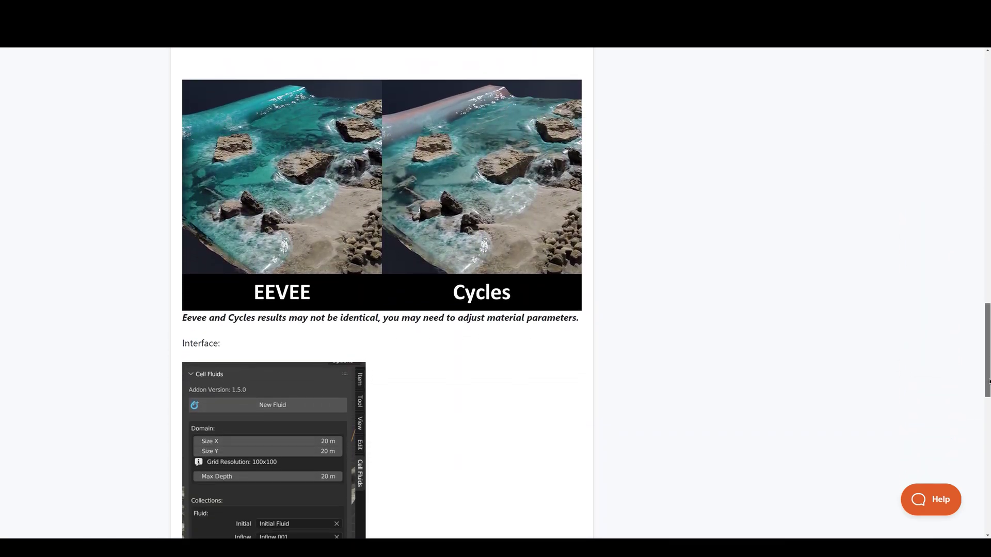
scroll(495, 290, up, 10)
scroll(869, 128, up, 12)
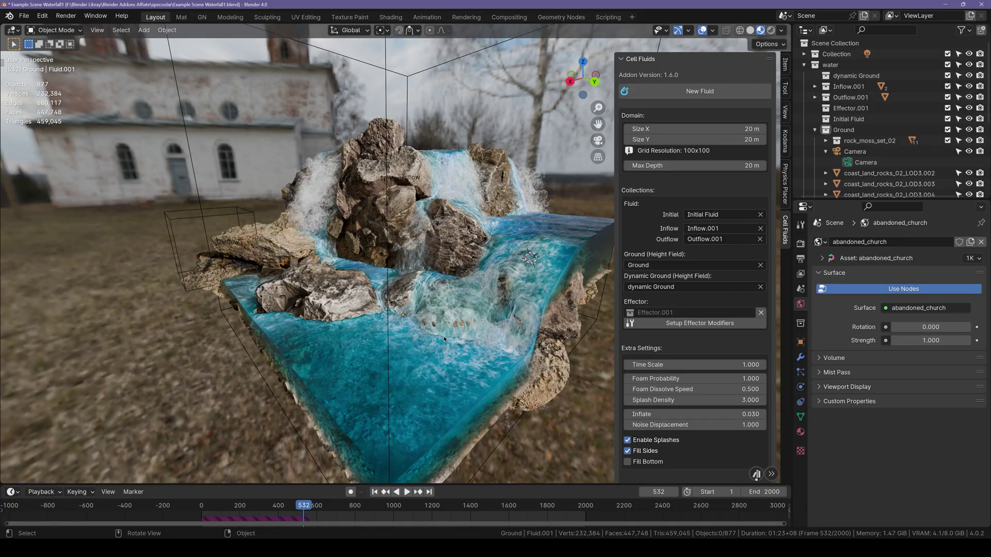
Step: Bake the waterfall fluid's static flow map at frame 530 and make the baked result exportable
middle_drag(445, 339, 443, 310)
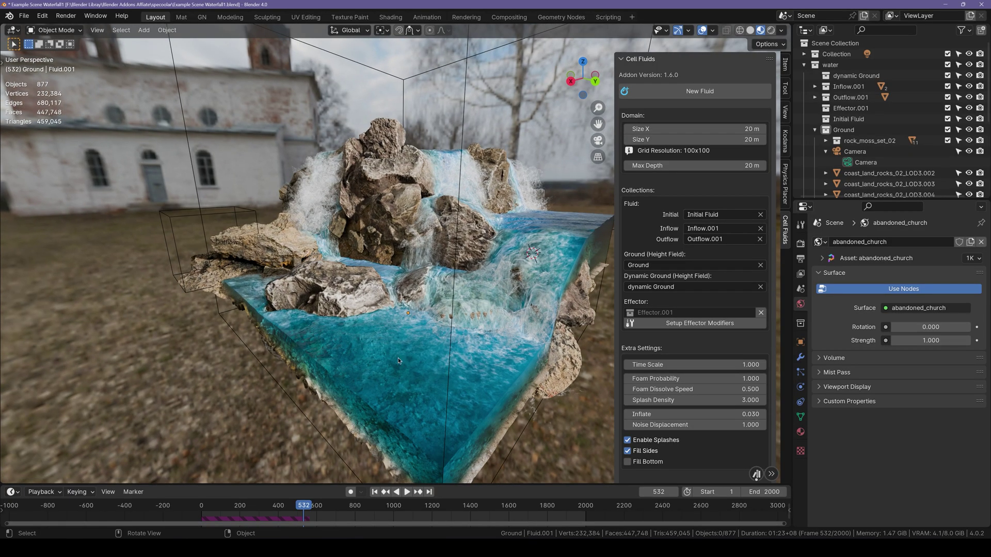
middle_drag(398, 360, 428, 315)
mouse_move(306, 506)
mouse_down()
mouse_move(291, 508)
mouse_move(304, 506)
mouse_up()
middle_drag(424, 353, 427, 360)
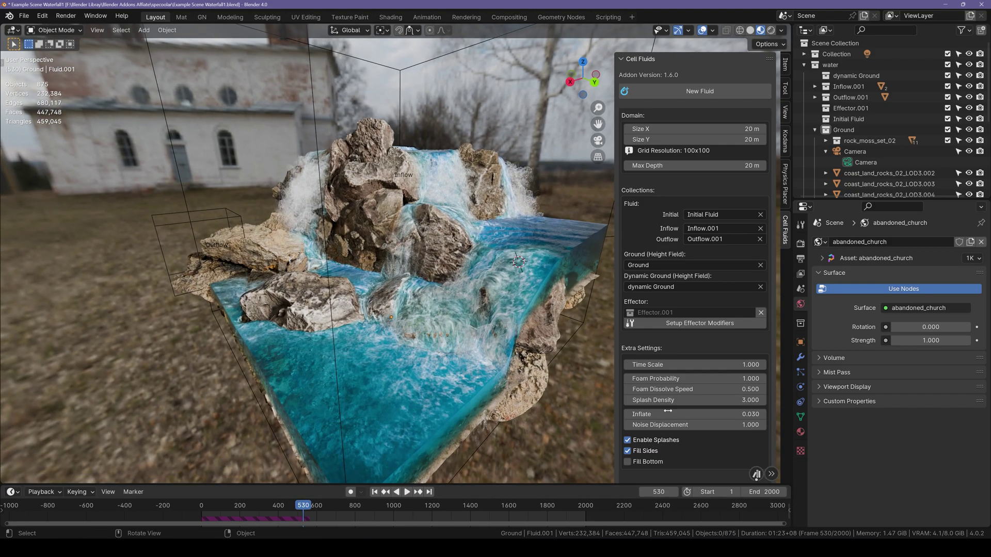
scroll(677, 421, down, 5)
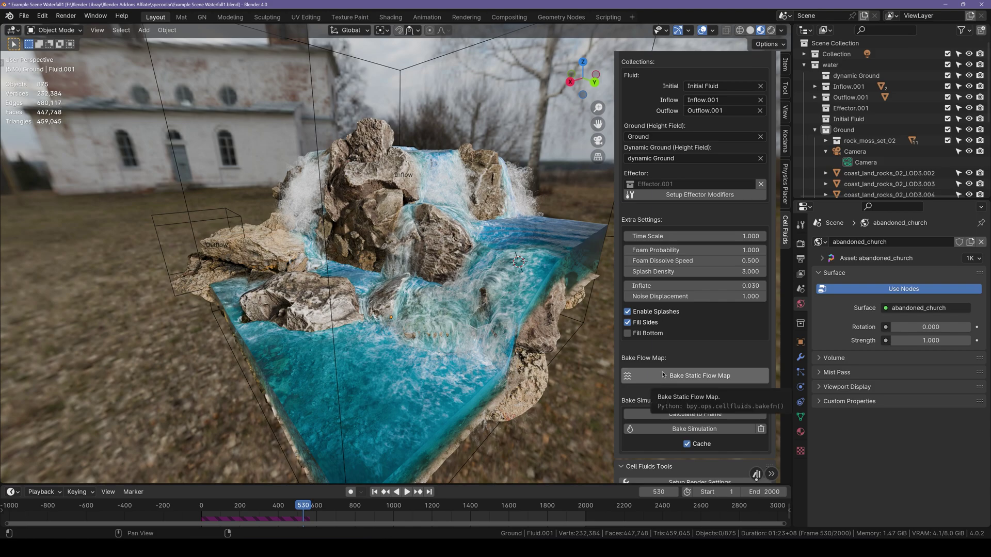
scroll(655, 217, up, 5)
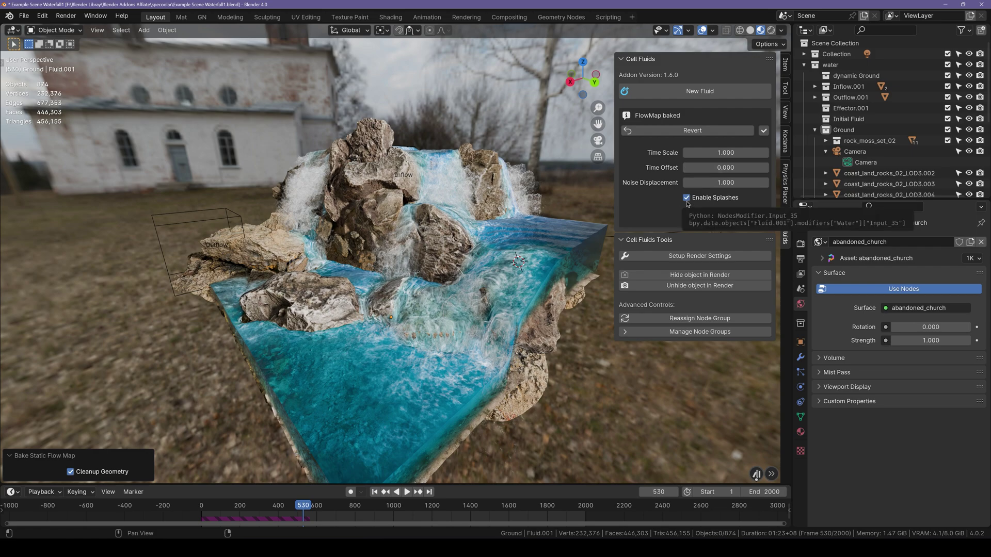
click(687, 212)
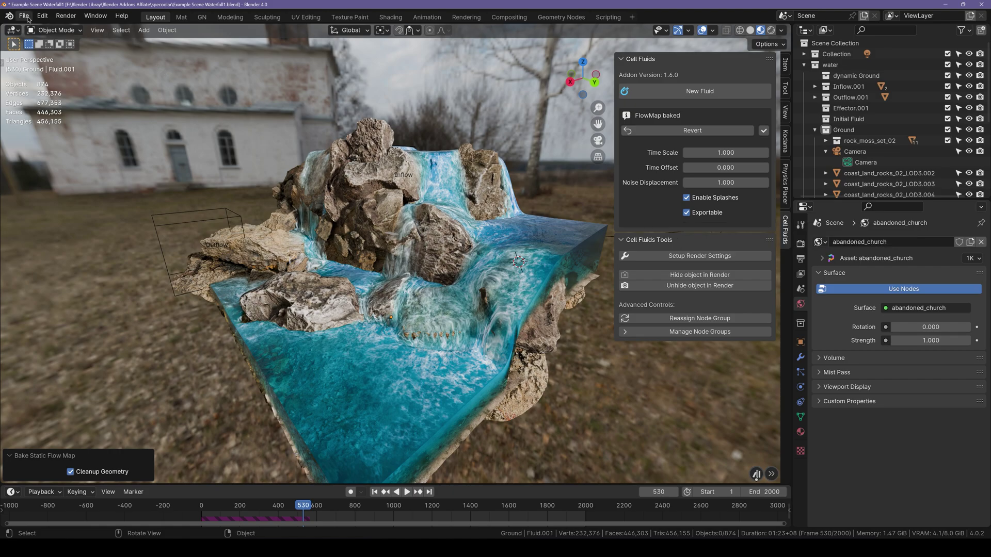
Step: Export the scene as Example Scene Waterfall1.fbx with FBX All scalings and -Y Forward
click(27, 18)
mouse_move(52, 180)
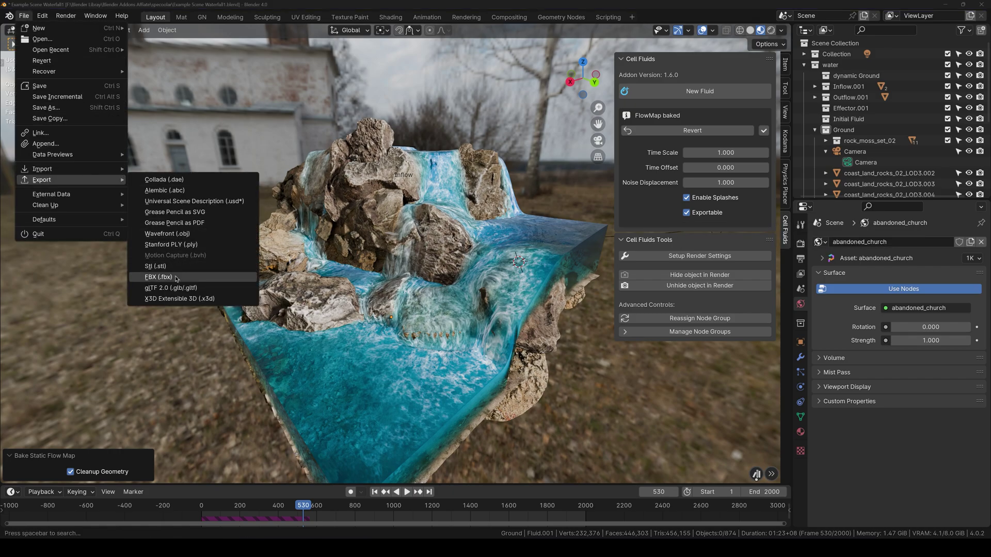
click(158, 277)
scroll(708, 297, down, 4)
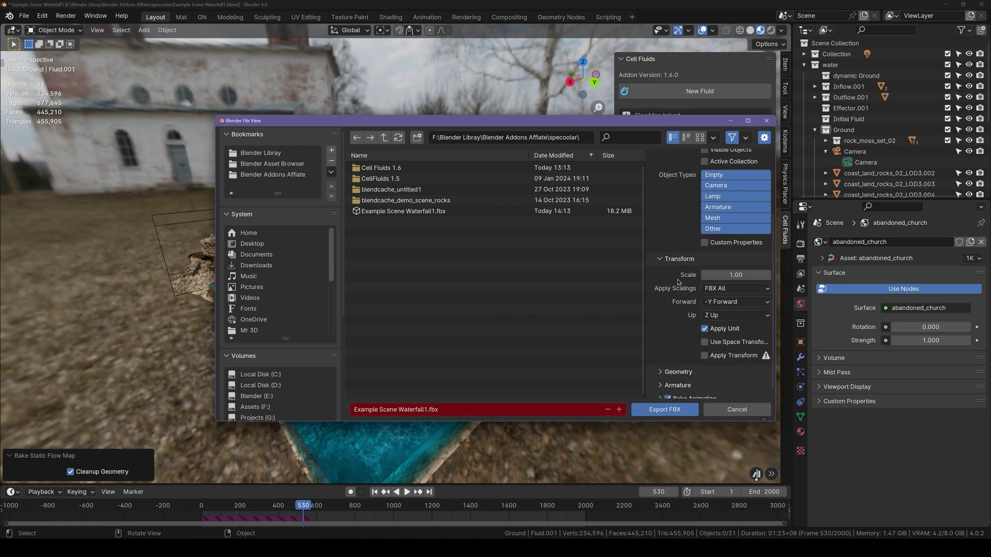
click(714, 289)
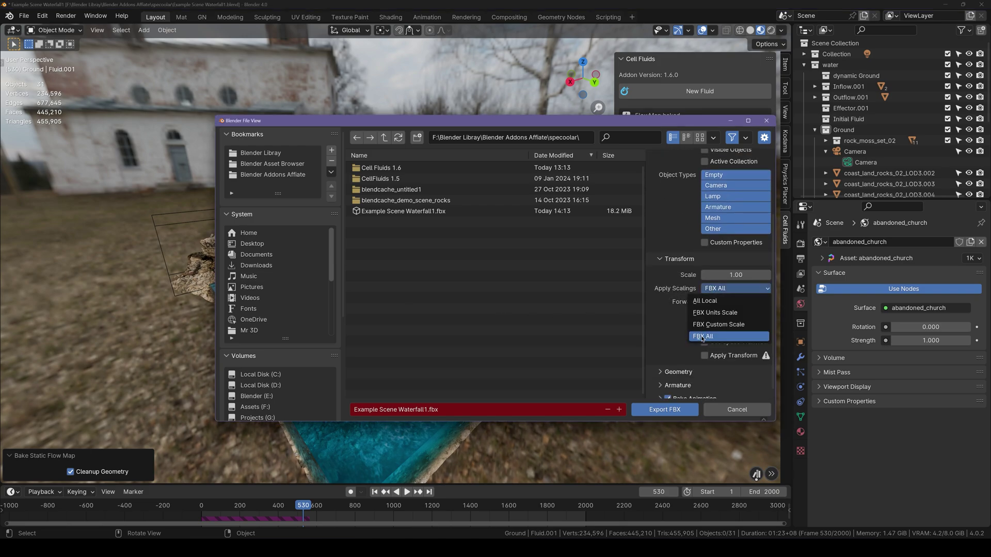
click(702, 336)
click(715, 302)
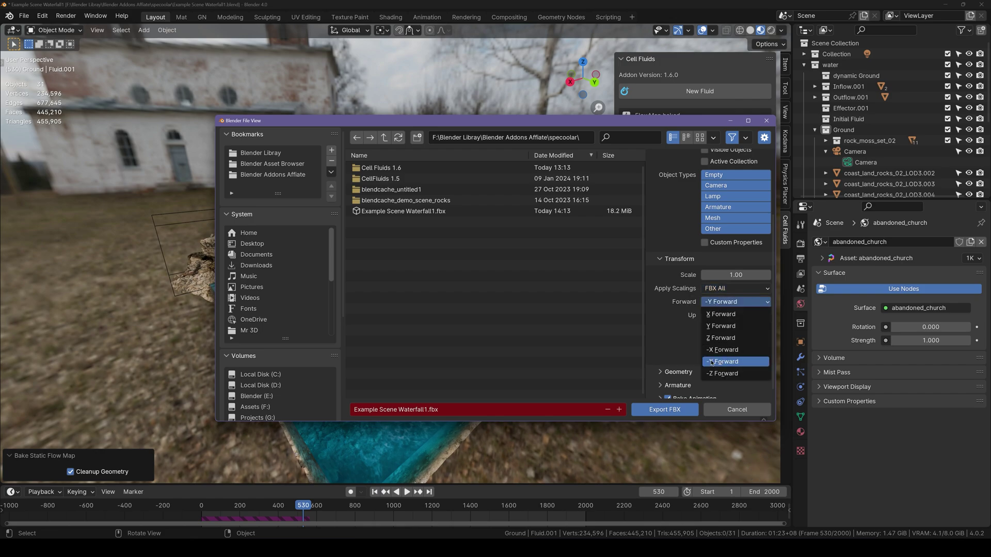
click(712, 363)
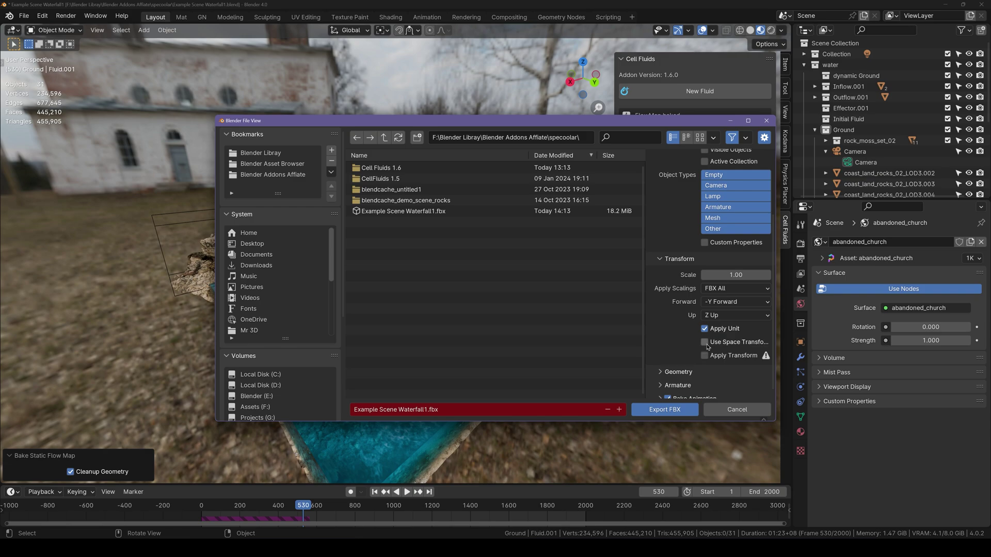
click(672, 412)
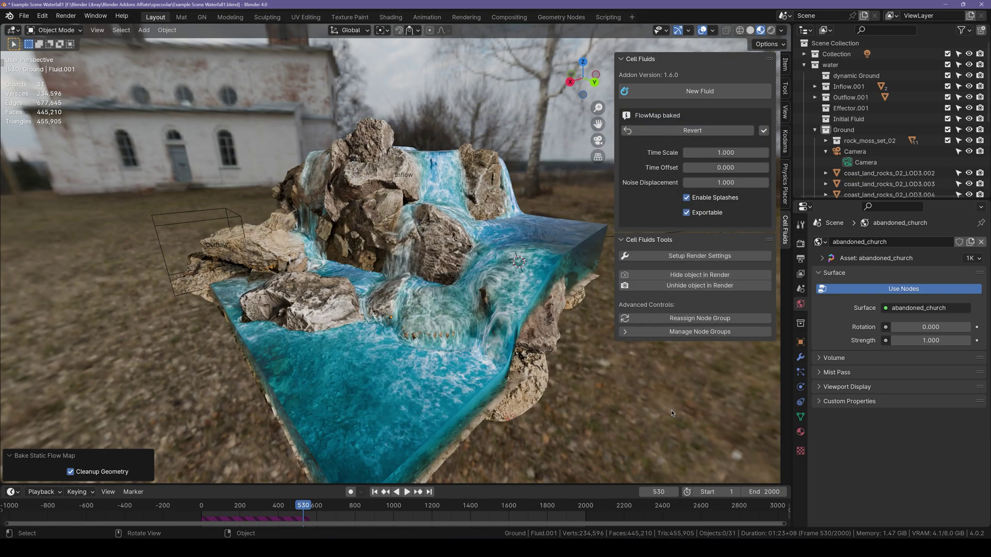
Step: Open the CellFluids.uproject project from the CellFluids_UnrealEngine folder in Unreal Engine
click(326, 548)
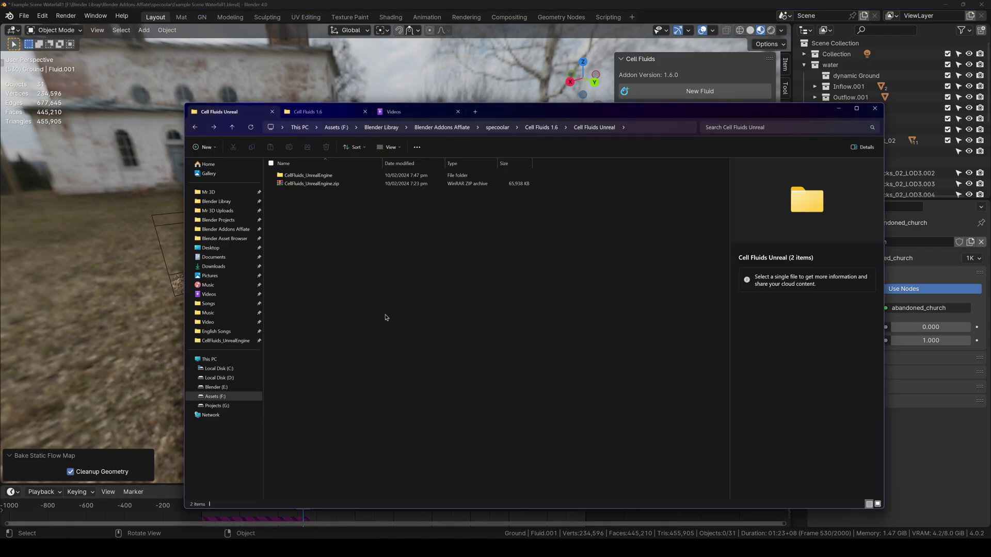
double_click(306, 176)
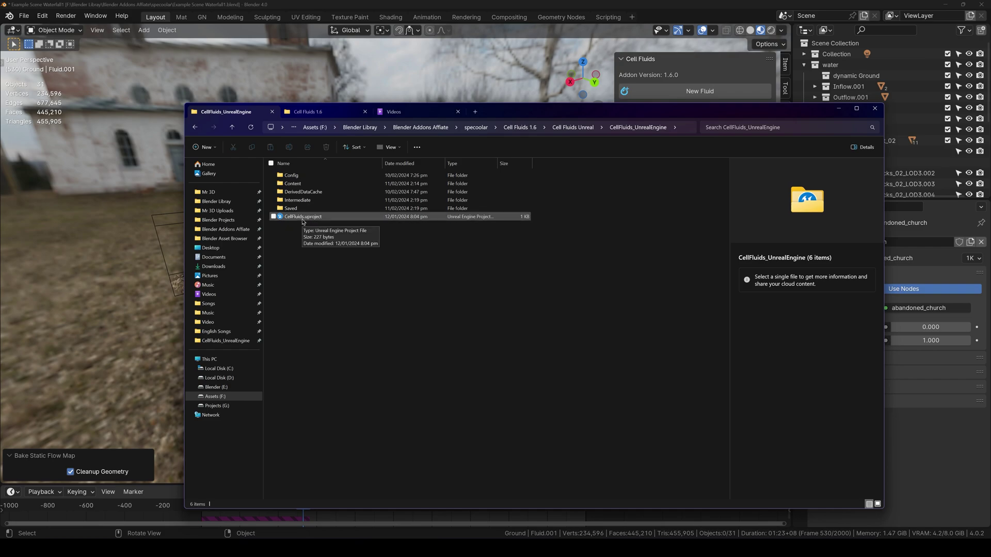
click(303, 217)
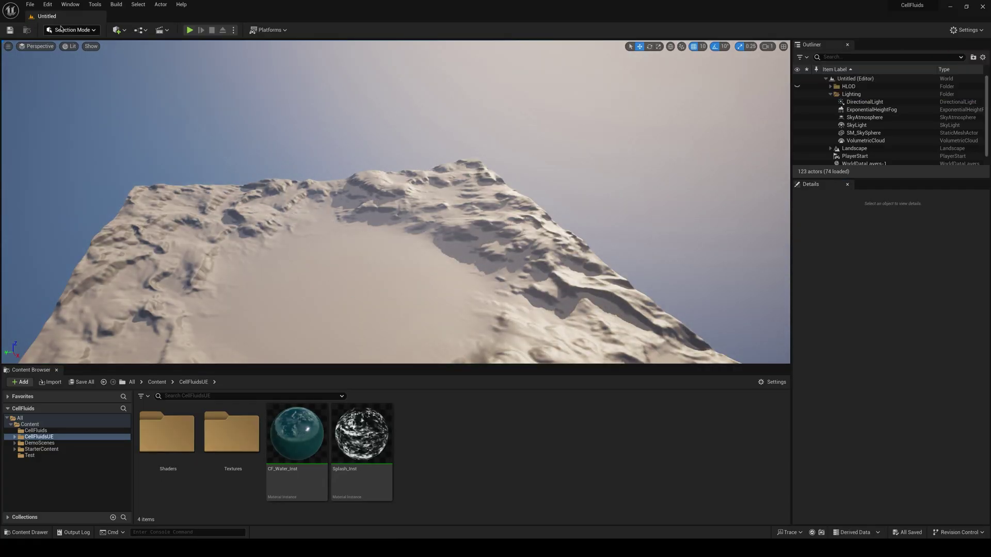
Step: Start importing Example Scene Waterfall1.fbx into the level with the Test folder as the content location
click(29, 6)
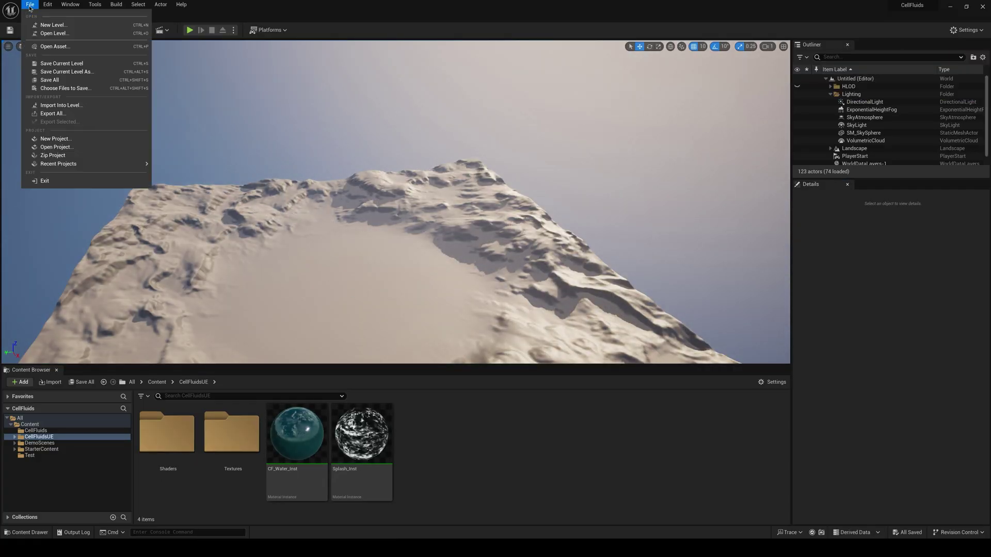
click(59, 106)
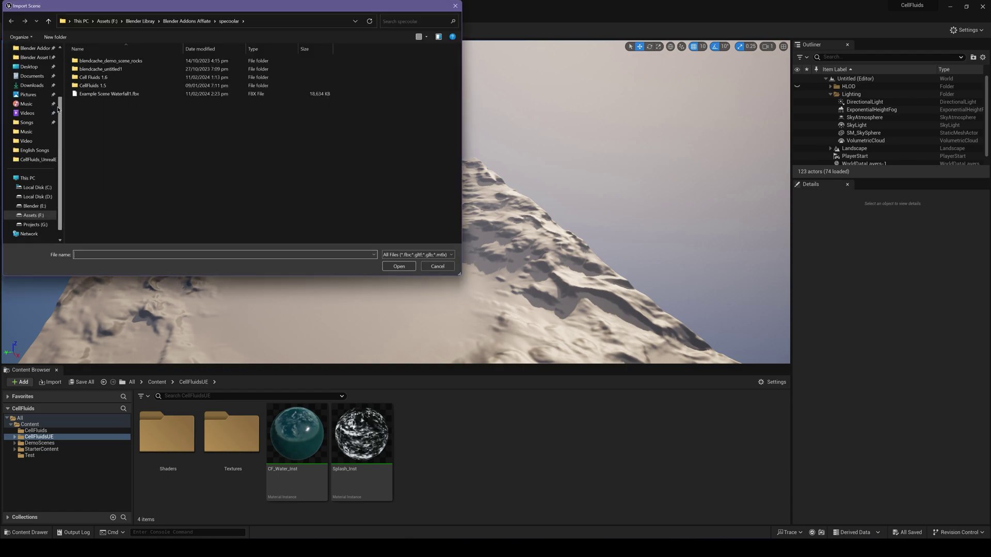
double_click(95, 98)
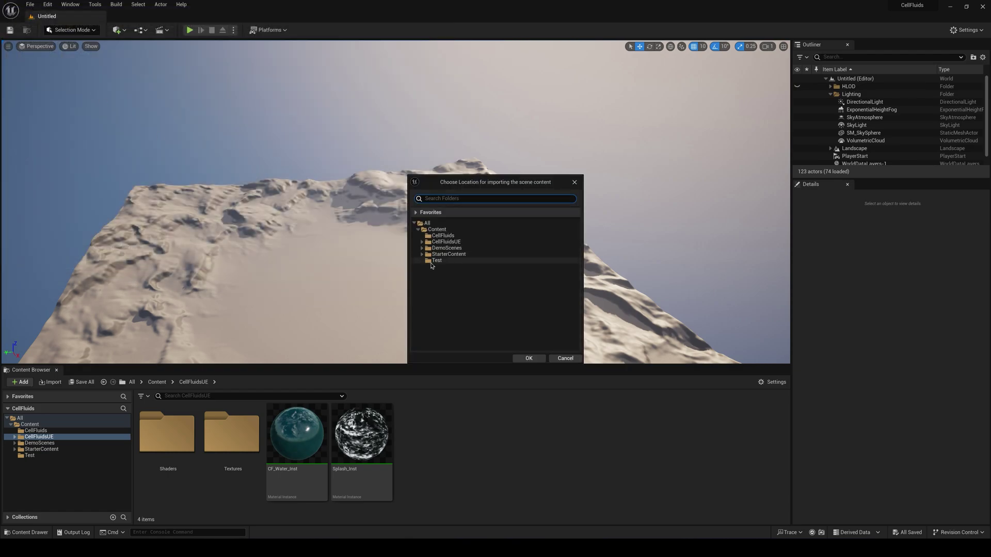
click(434, 261)
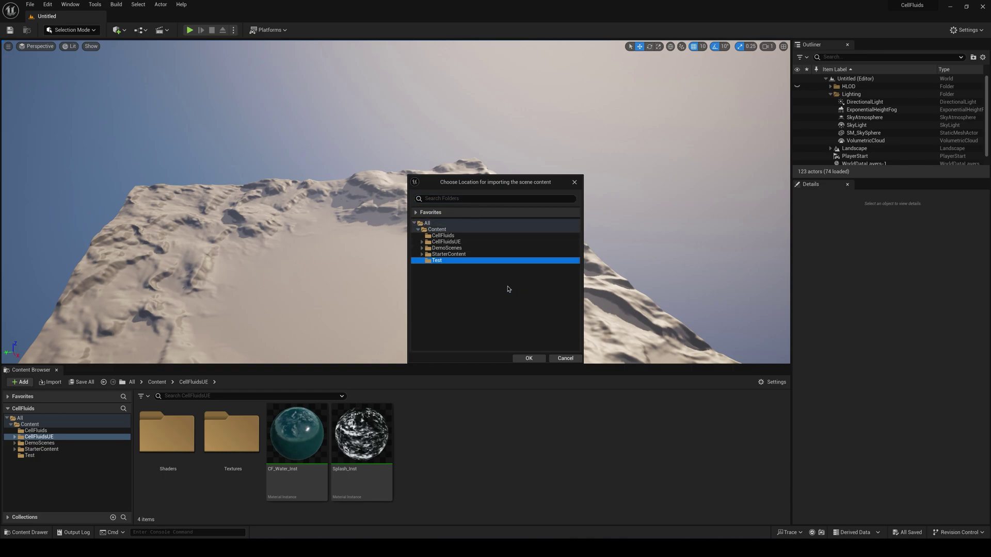
click(529, 358)
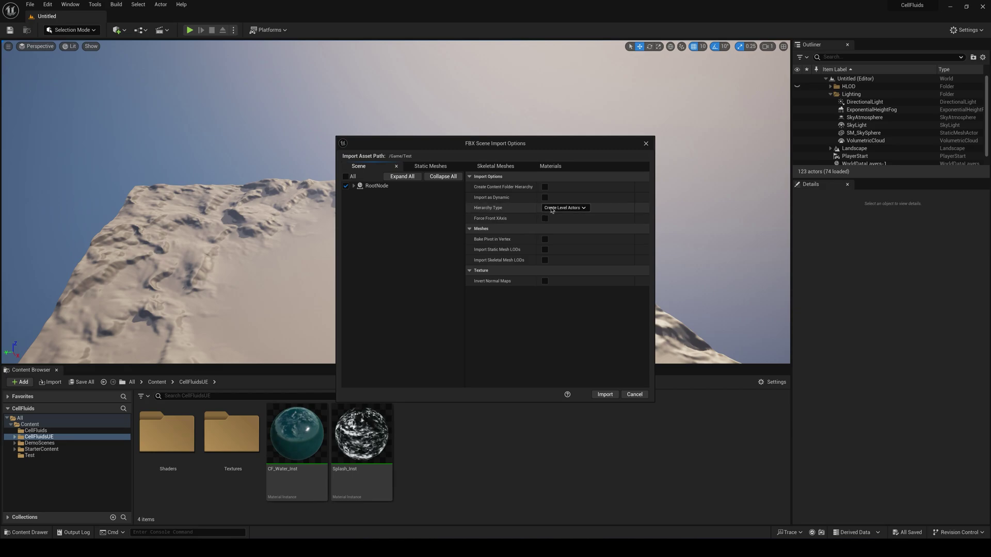
Step: Import the FBX scene with hierarchy type Create Level Actors and the static meshes' vertex color import option set to Replace
click(552, 210)
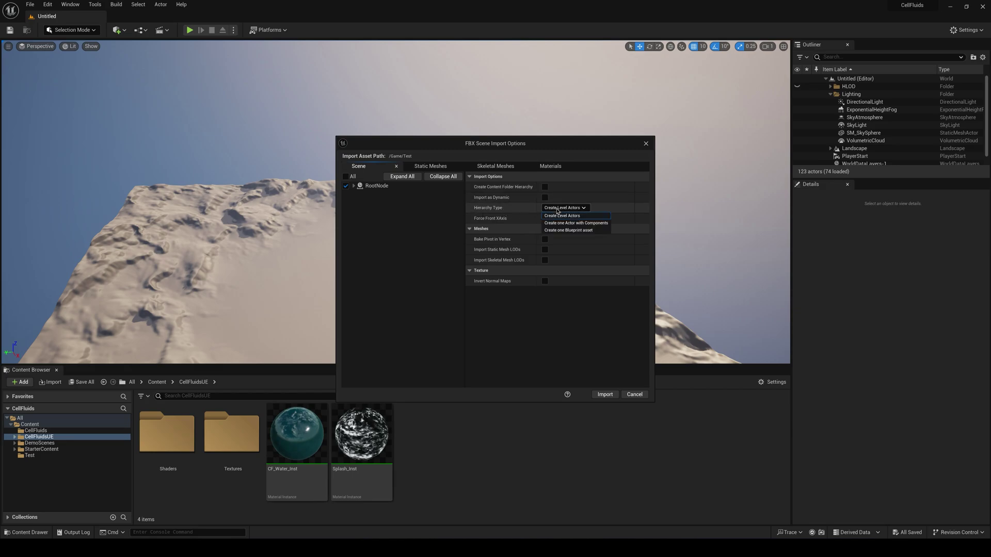
click(552, 217)
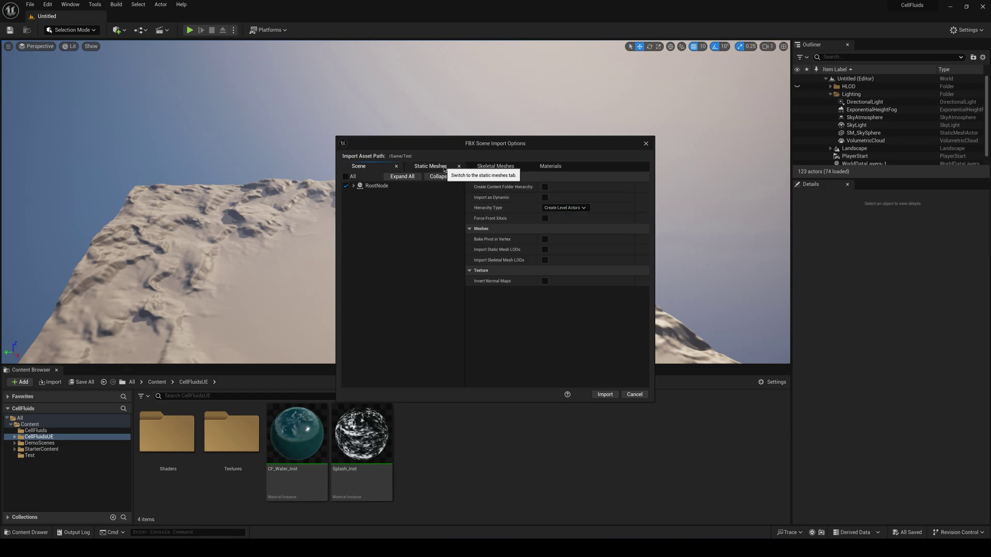
click(431, 166)
click(564, 206)
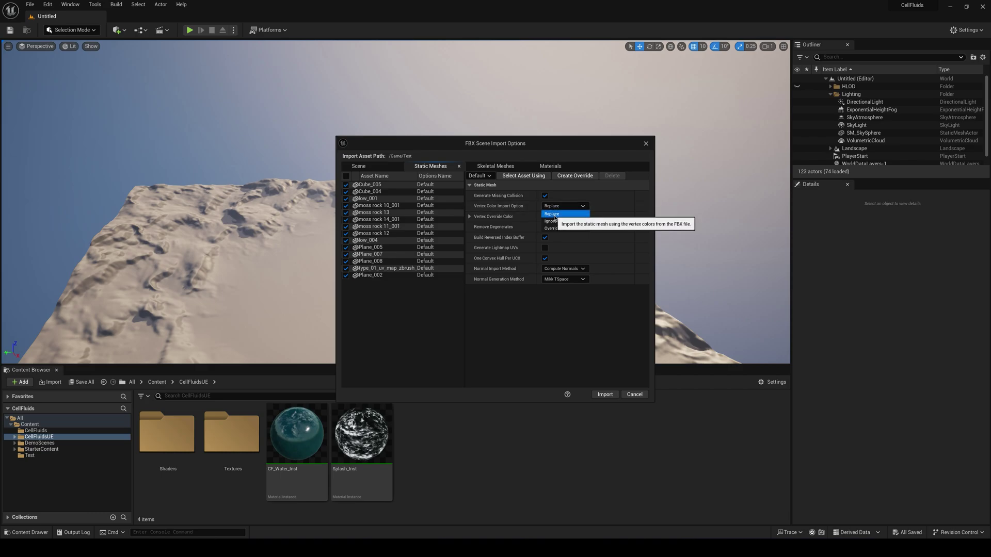
click(554, 216)
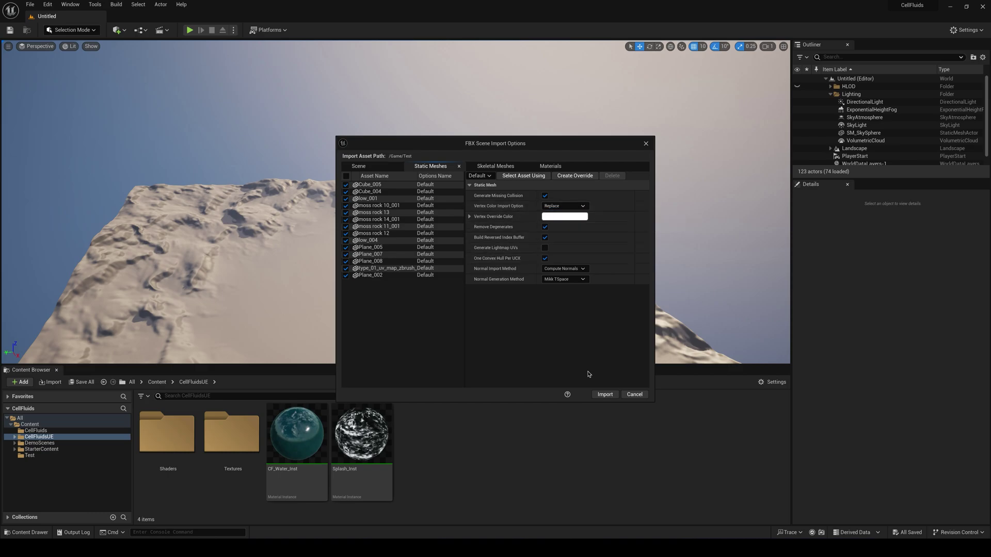
click(605, 395)
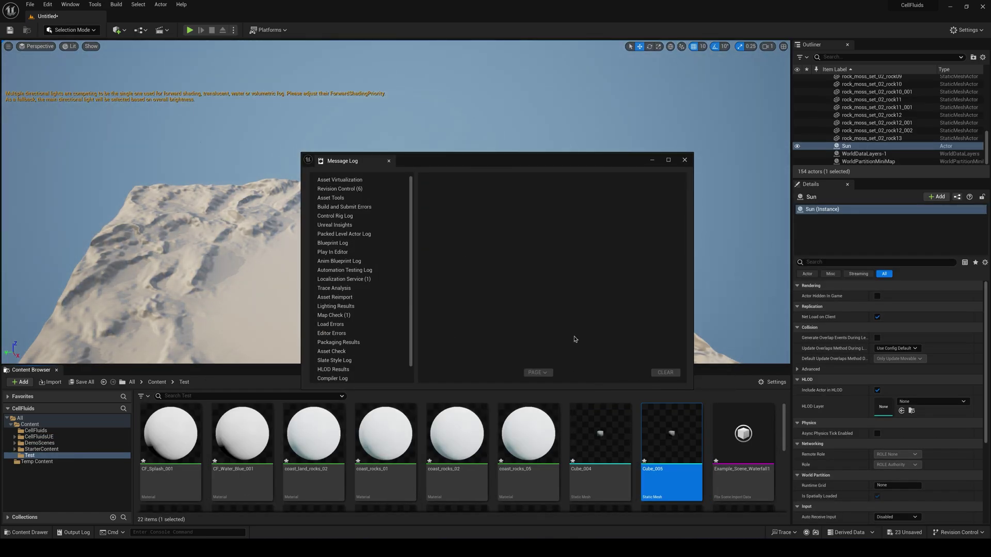
click(684, 159)
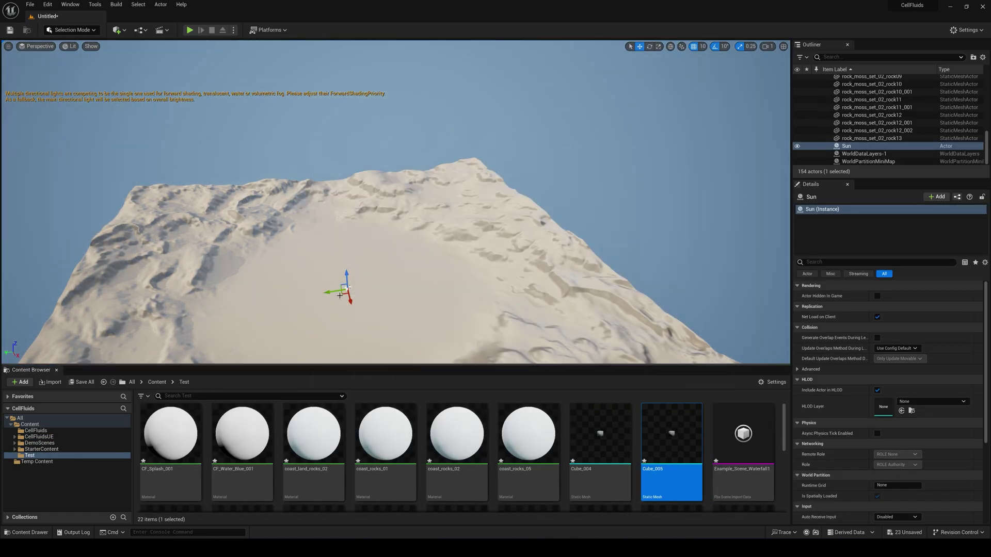
Step: Apply the CF_Water_Inst material from the CellFluidsUE folder to the imported water surface
key(f)
scroll(370, 277, down, 4)
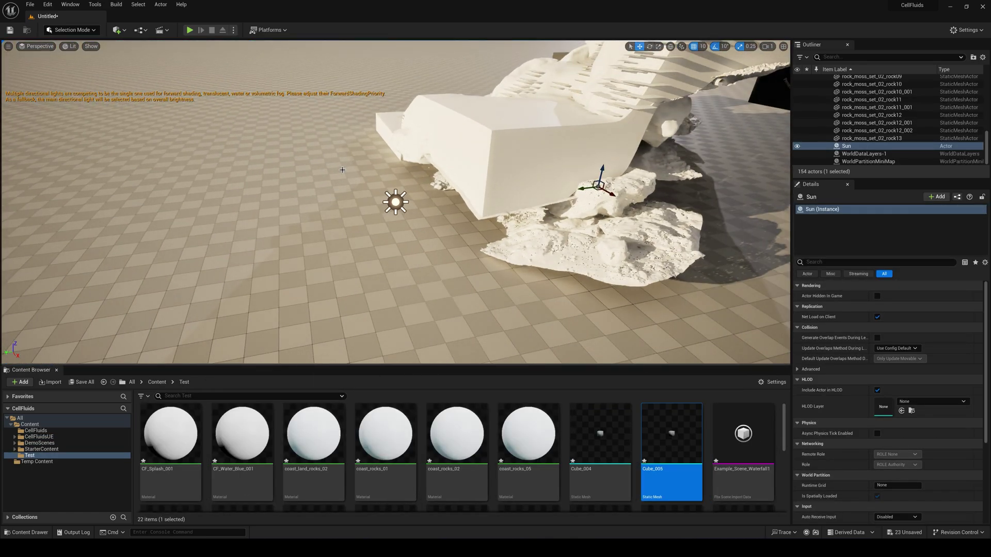
mouse_move(355, 165)
right_down()
mouse_move(210, 241)
mouse_move(227, 289)
mouse_move(186, 274)
mouse_move(455, 330)
mouse_move(704, 161)
mouse_move(640, 201)
mouse_move(355, 165)
right_up()
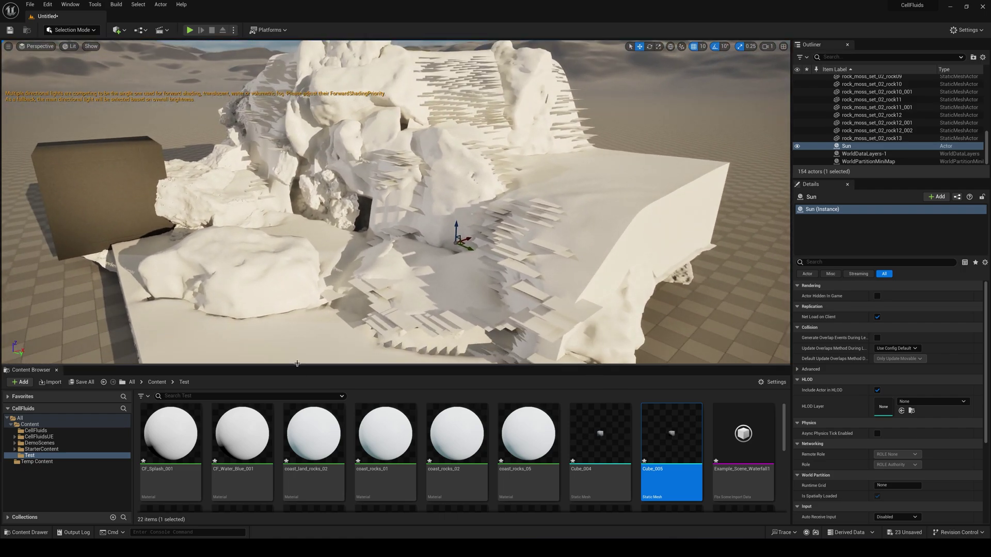
drag(297, 365, 296, 358)
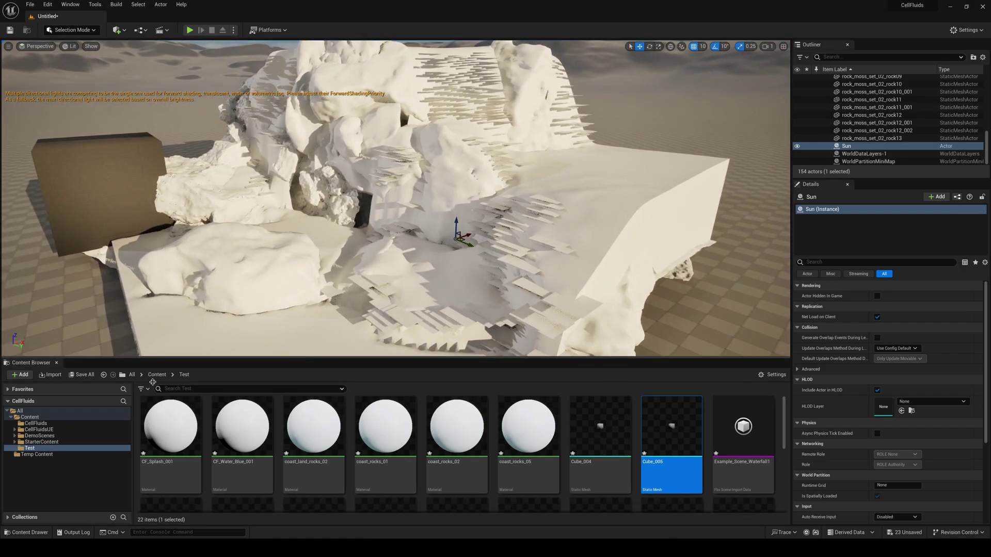
click(44, 423)
click(41, 430)
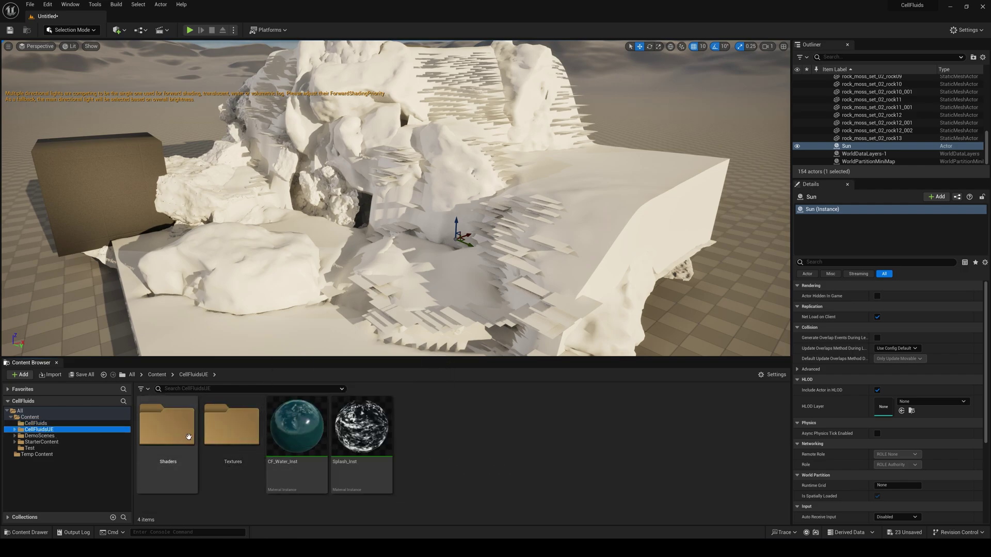
click(297, 433)
drag(298, 433, 669, 171)
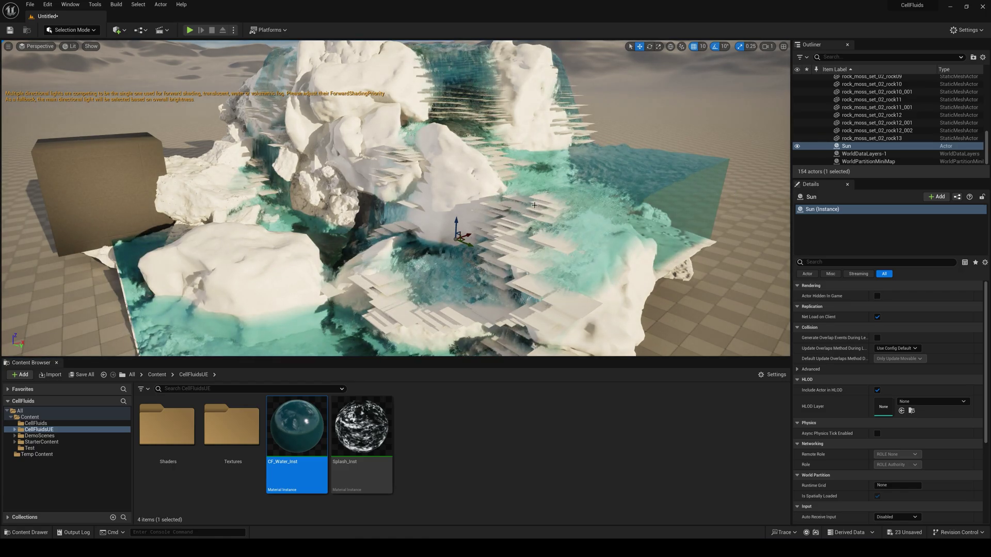
Step: Apply the Splash_Inst material to the waterfall's splash planes and inspect the result around the rocks
right_drag(433, 239, 420, 271)
scroll(432, 239, up, 5)
scroll(433, 240, down, 8)
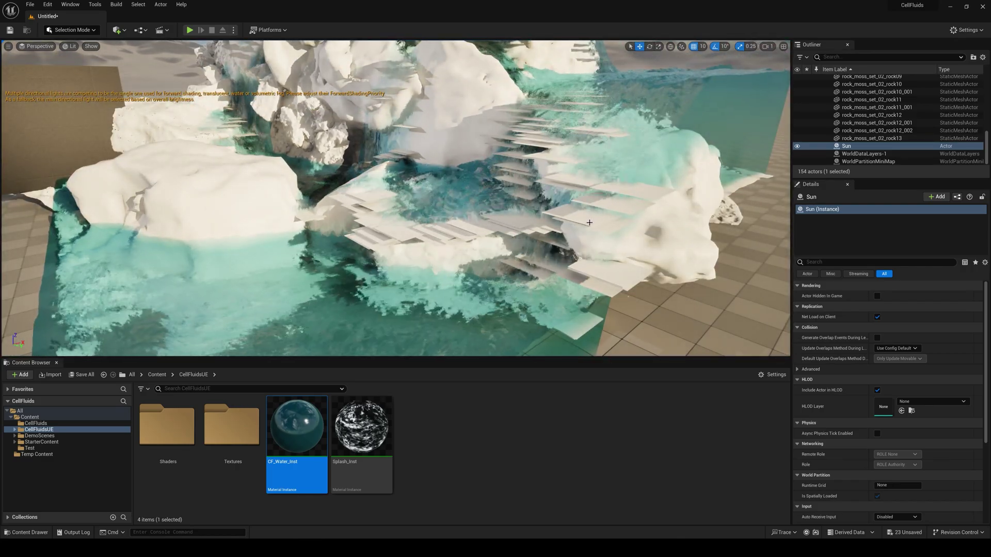
mouse_move(359, 432)
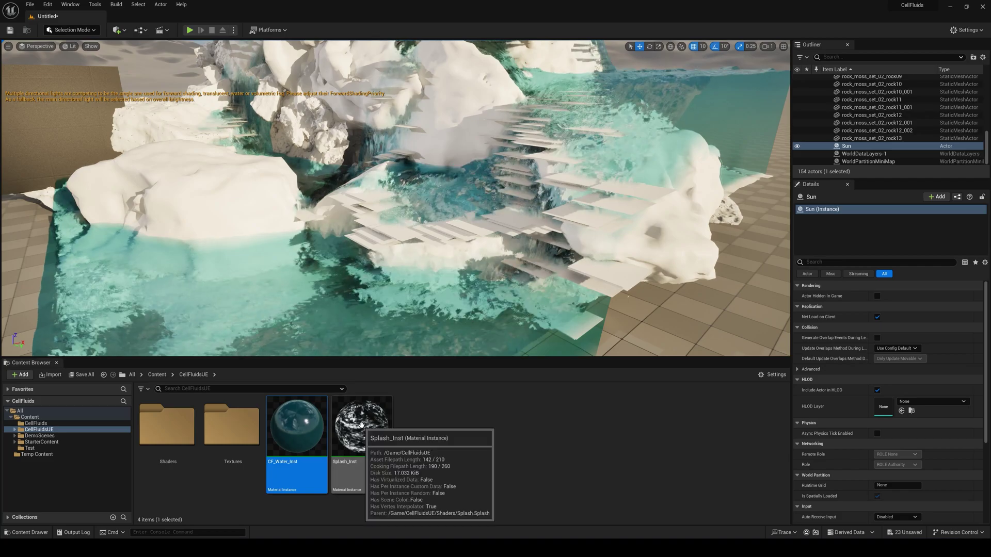
click(359, 433)
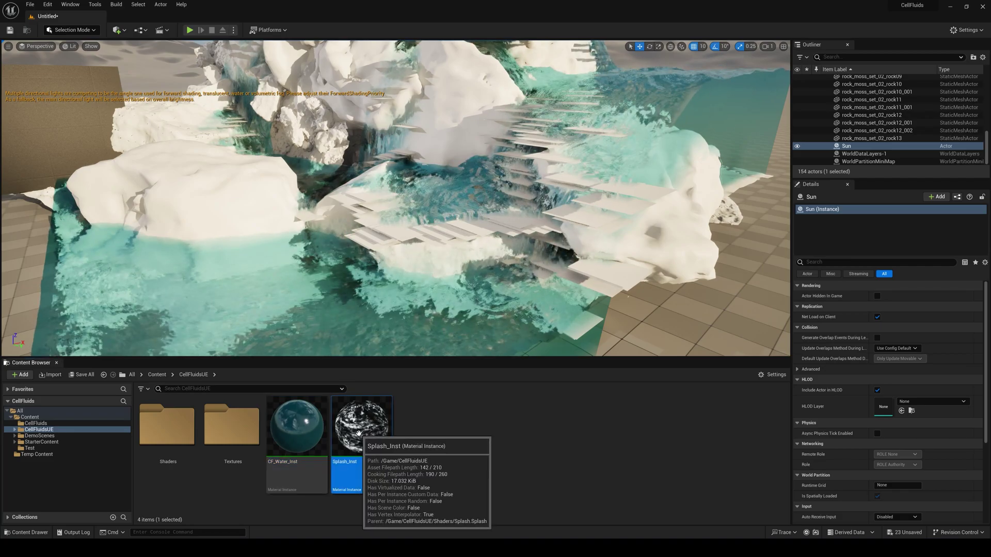
drag(359, 432, 630, 211)
scroll(560, 209, down, 5)
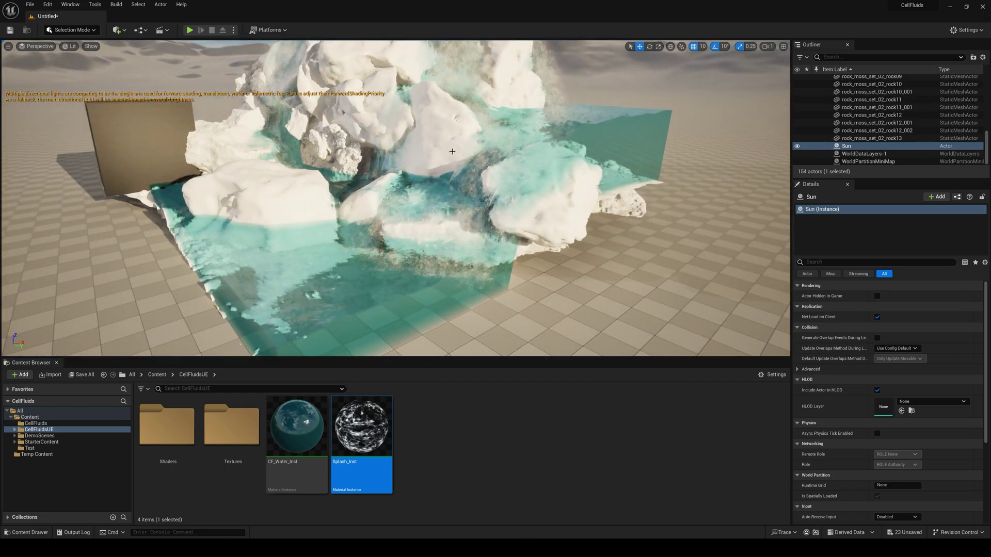
middle_drag(452, 151, 451, 119)
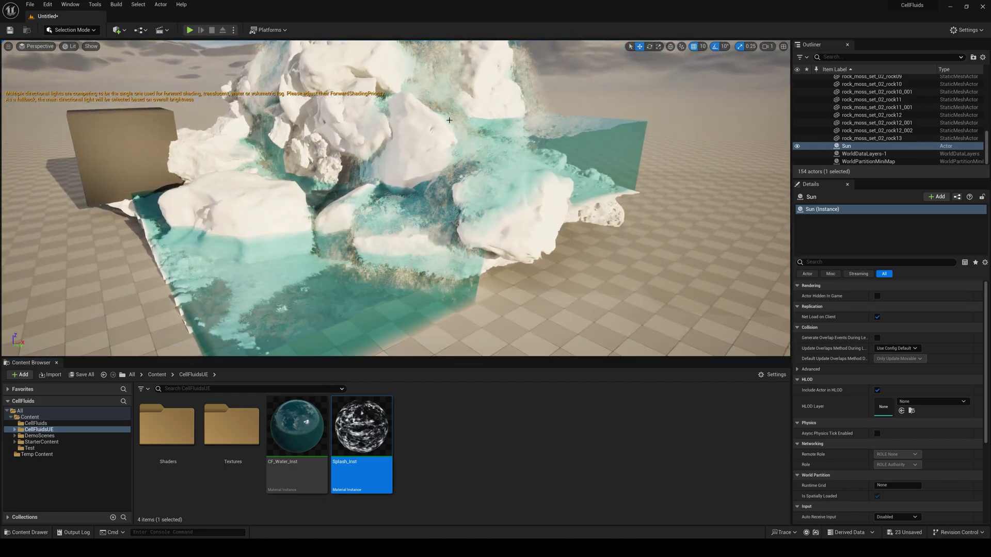
middle_drag(370, 164, 351, 129)
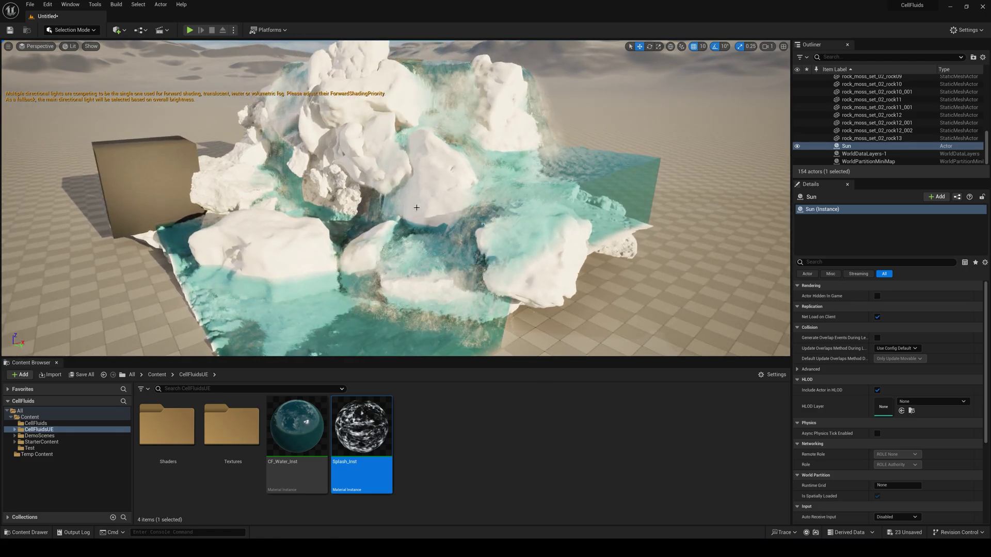
right_drag(370, 163, 371, 163)
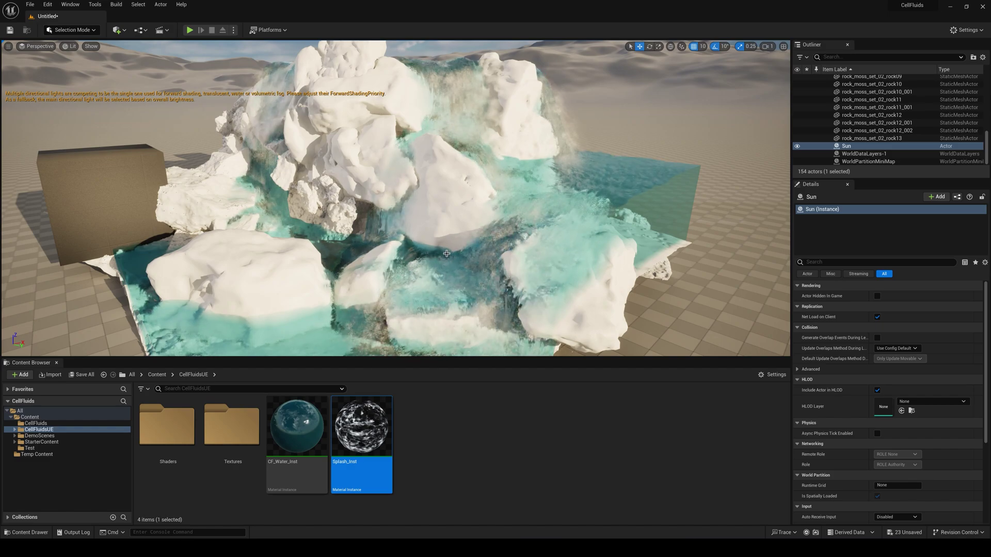